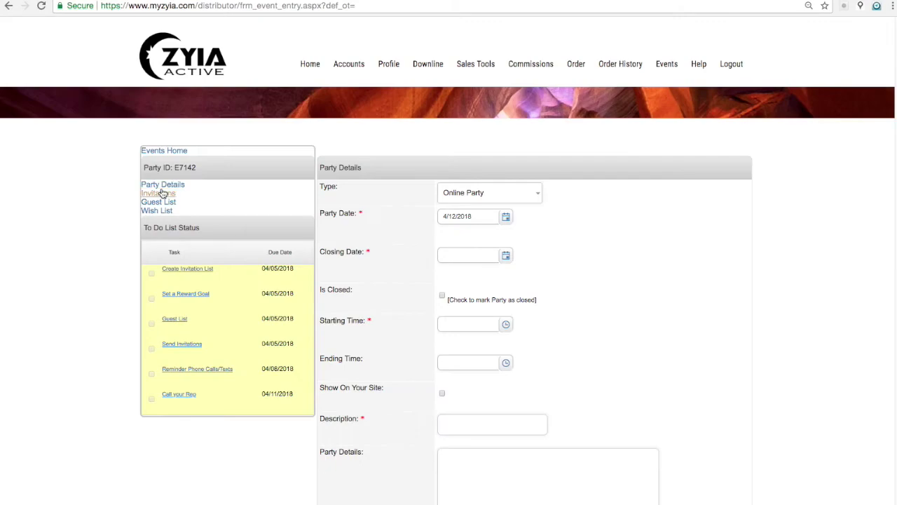
Step: Set the party date to 4/14/2018 and the closing date to 4/8/2018
left_click(506, 217)
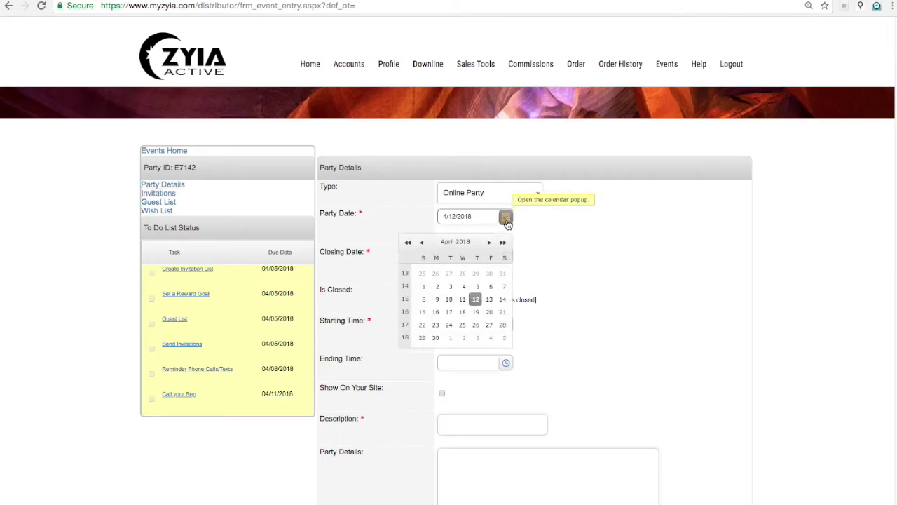
left_click(503, 299)
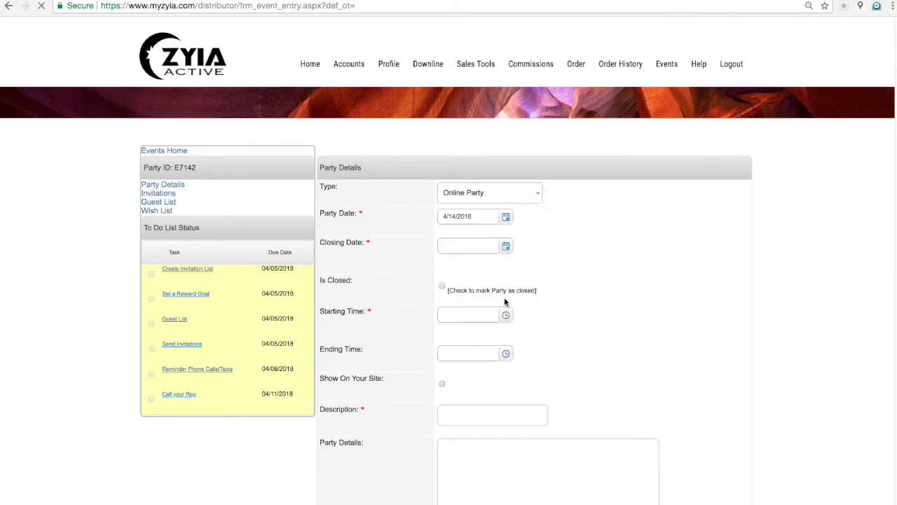
left_click(506, 257)
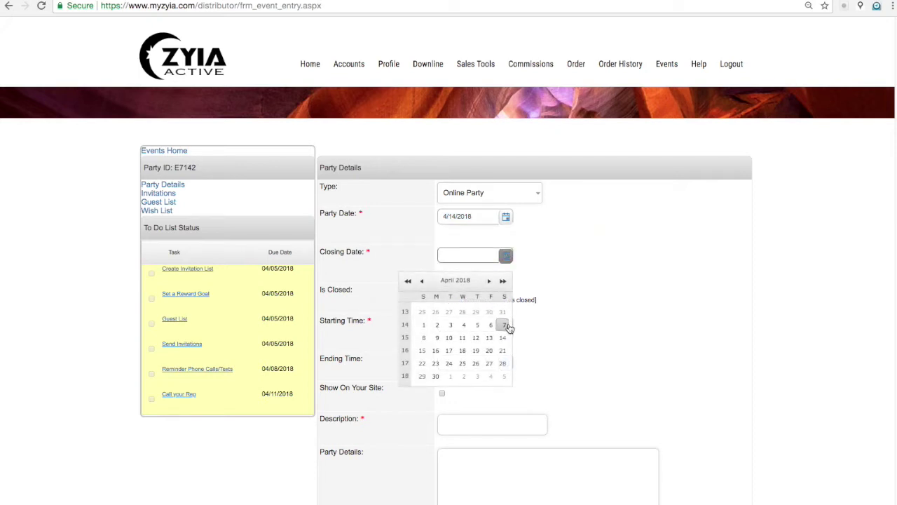
left_click(422, 339)
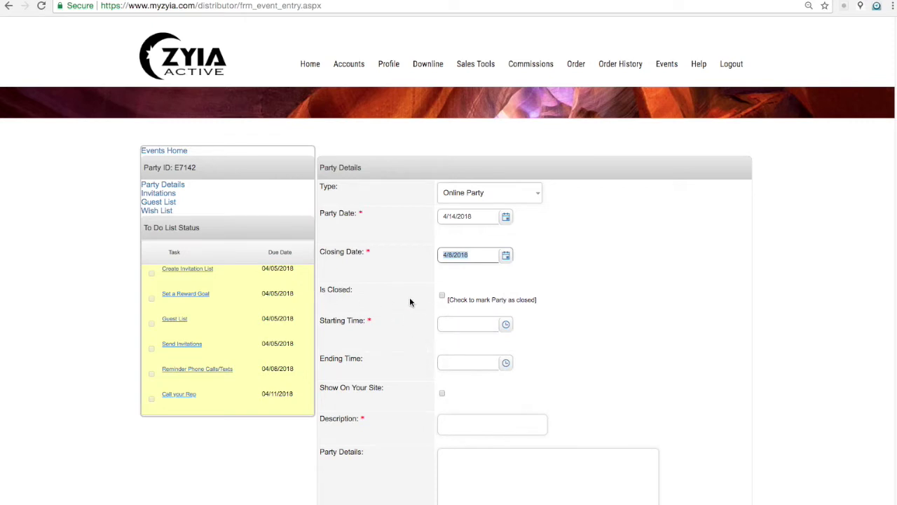
Step: Set the party to run from 9:00 AM to 9:00 PM
scroll(430, 310, "down", 1)
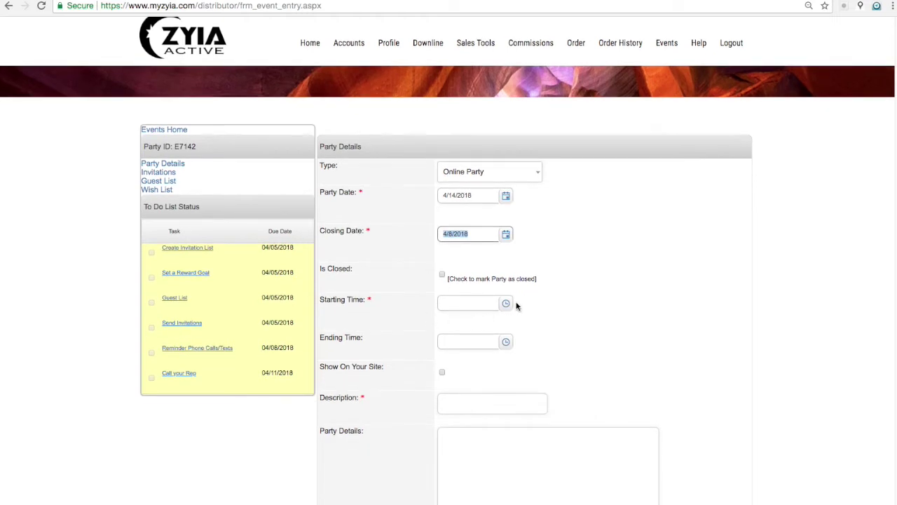
left_click(506, 304)
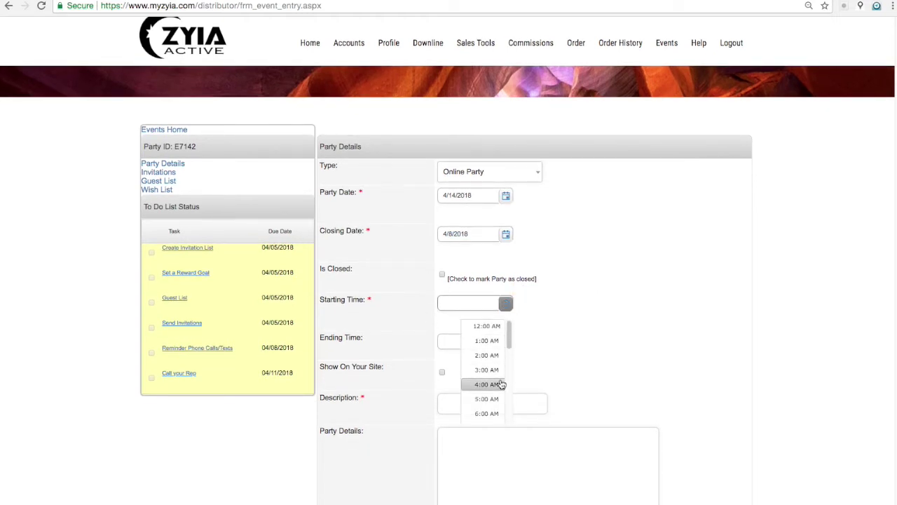
scroll(501, 384, "down", 1)
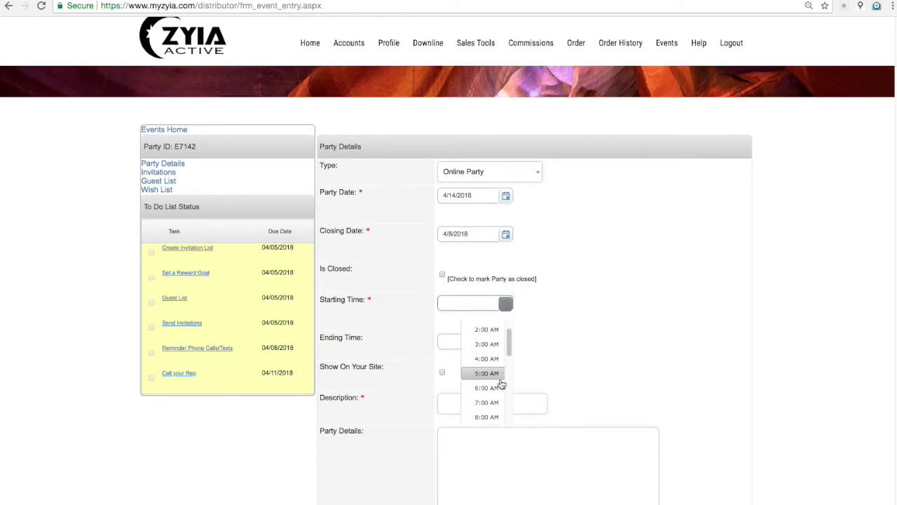
scroll(502, 384, "down", 2)
left_click(501, 387)
left_click(506, 332)
scroll(491, 405, "down", 5)
left_click(496, 417)
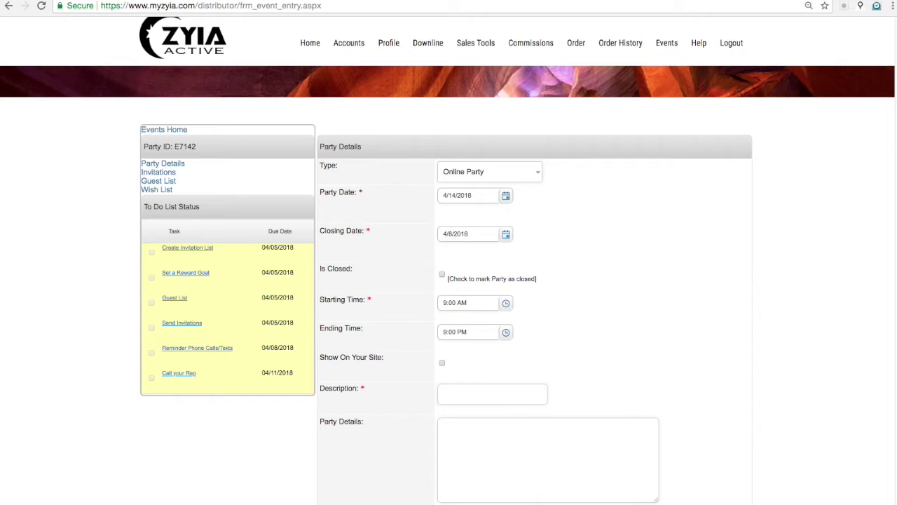
Step: Enter 'Spring ZYIA Online SHopping Event' as the party description
key("super+Tab")
left_click(449, 399)
type("Spring ZYIA")
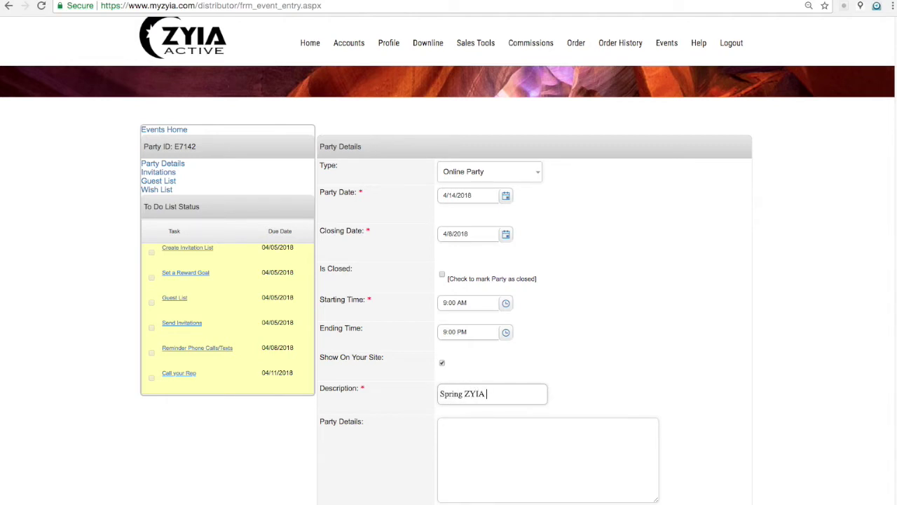
type(" Online SH")
type("opping Event")
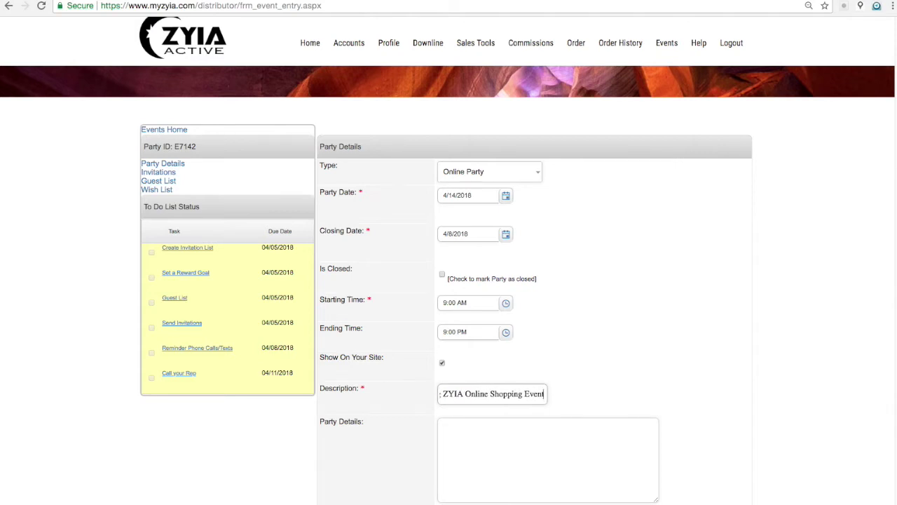
left_click(497, 465)
scroll(518, 448, "down", 3)
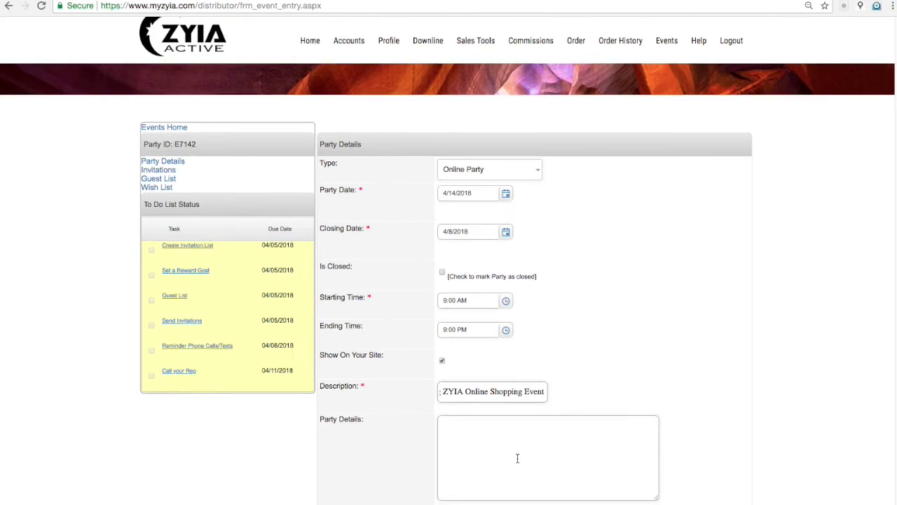
scroll(510, 430, "down", 1)
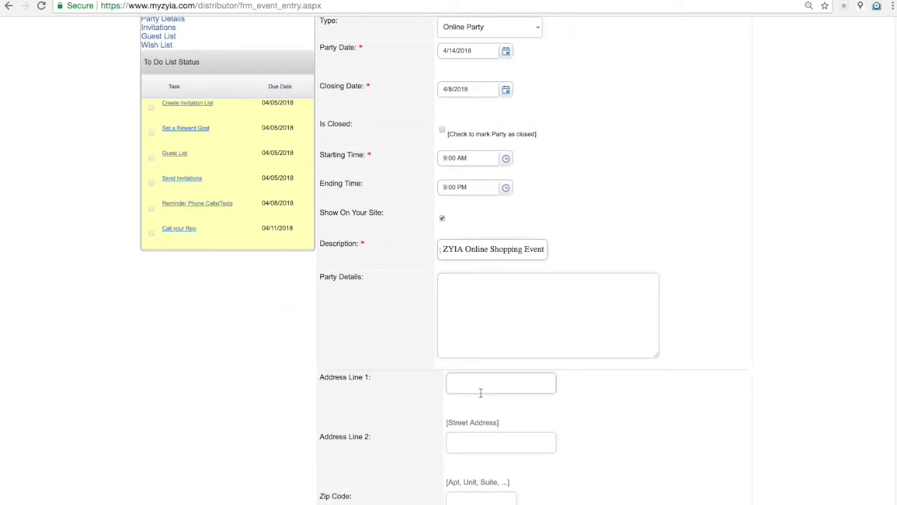
scroll(480, 394, "down", 2)
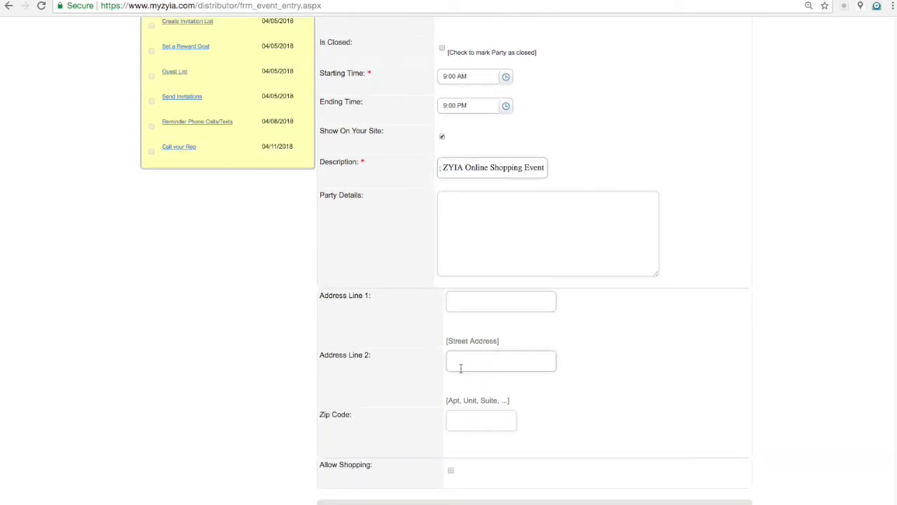
scroll(460, 368, "down", 1)
scroll(461, 371, "down", 2)
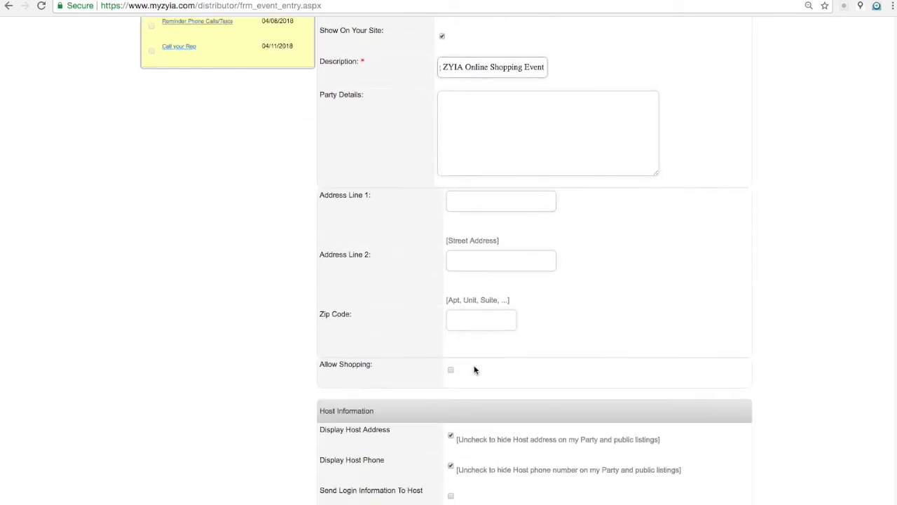
scroll(273, 374, "down", 1)
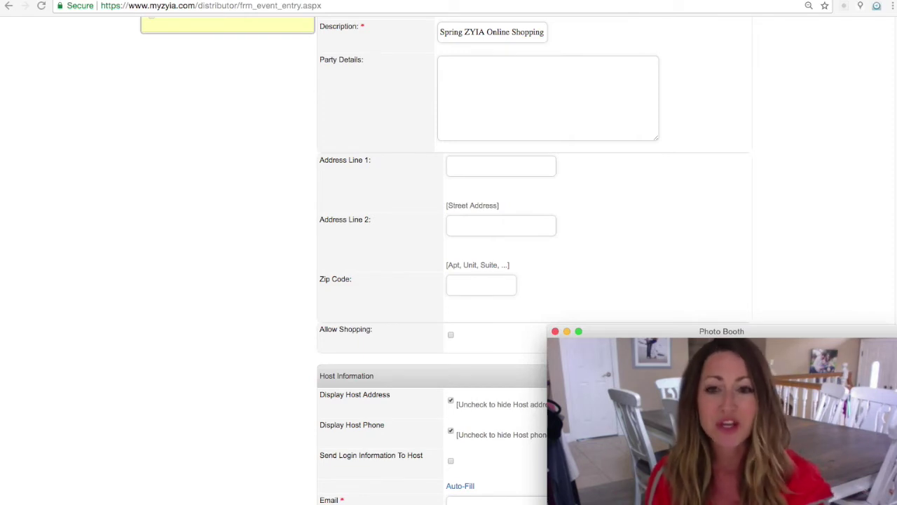
Step: Turn on Allow Shopping and keep Party as the shipping method for host orders
left_click(450, 334)
scroll(351, 442, "down", 1)
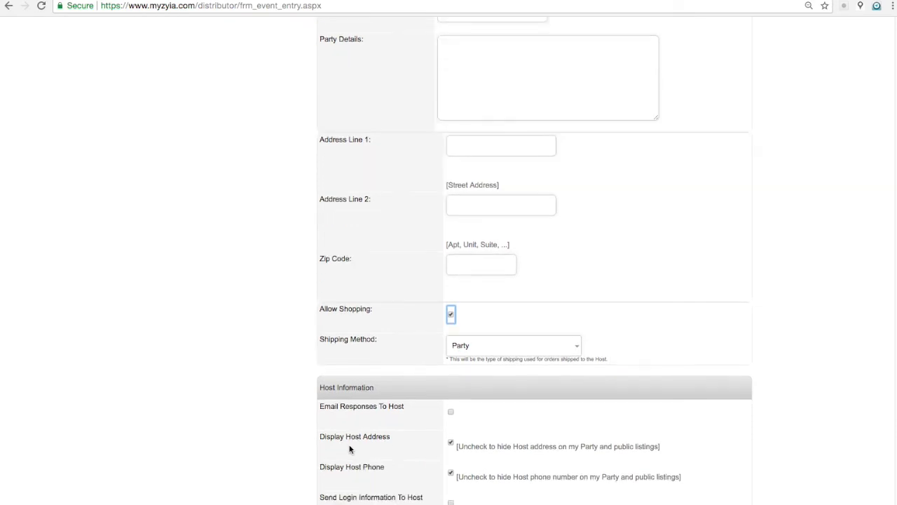
scroll(363, 356, "down", 2)
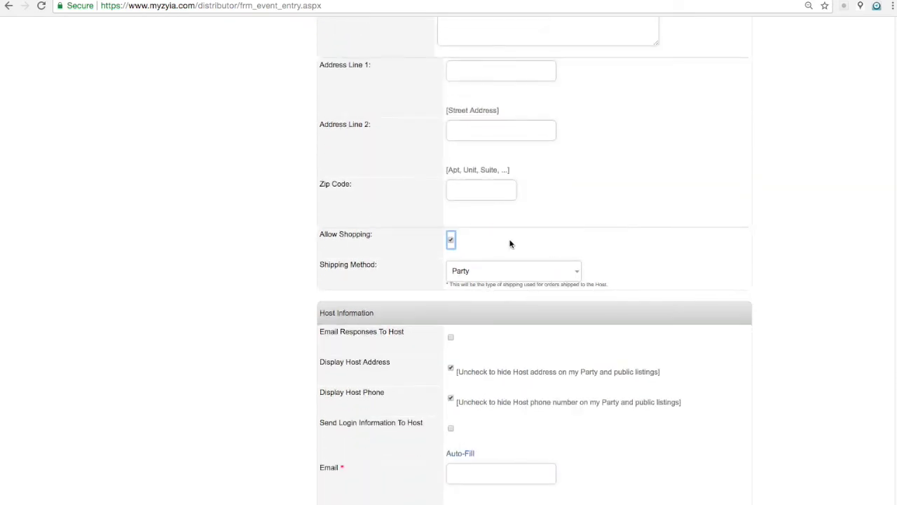
left_click(576, 274)
left_click(616, 265)
left_click(576, 272)
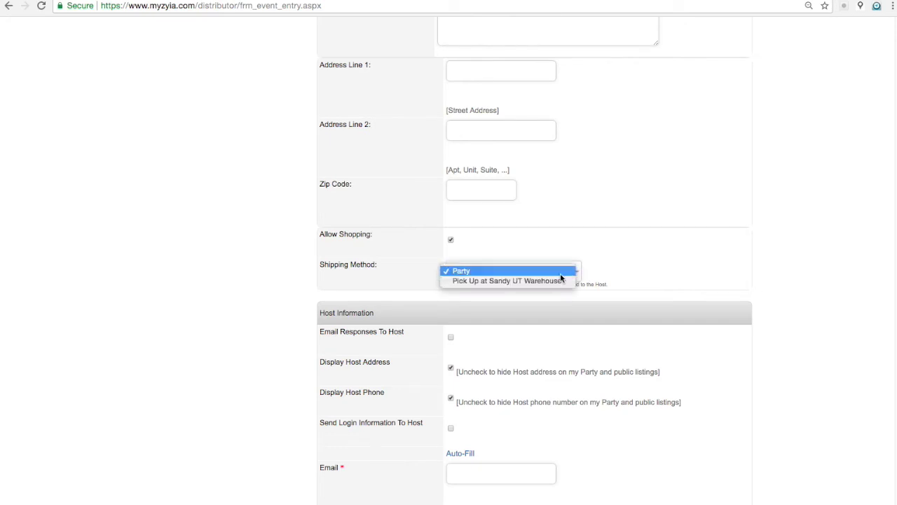
left_click(553, 271)
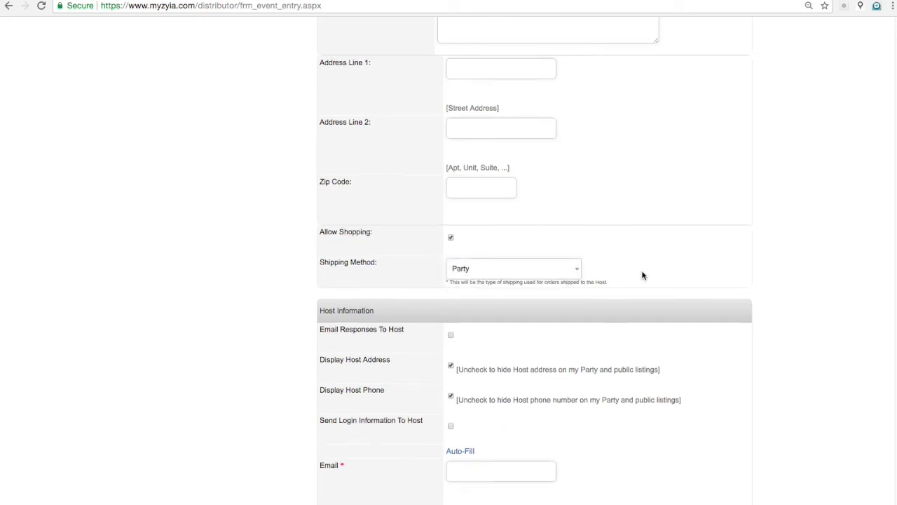
scroll(640, 277, "down", 4)
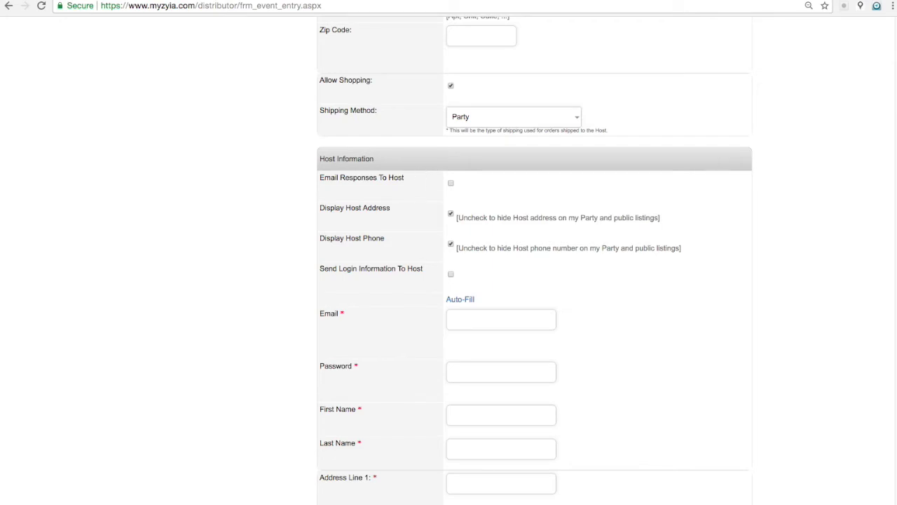
left_click(490, 321)
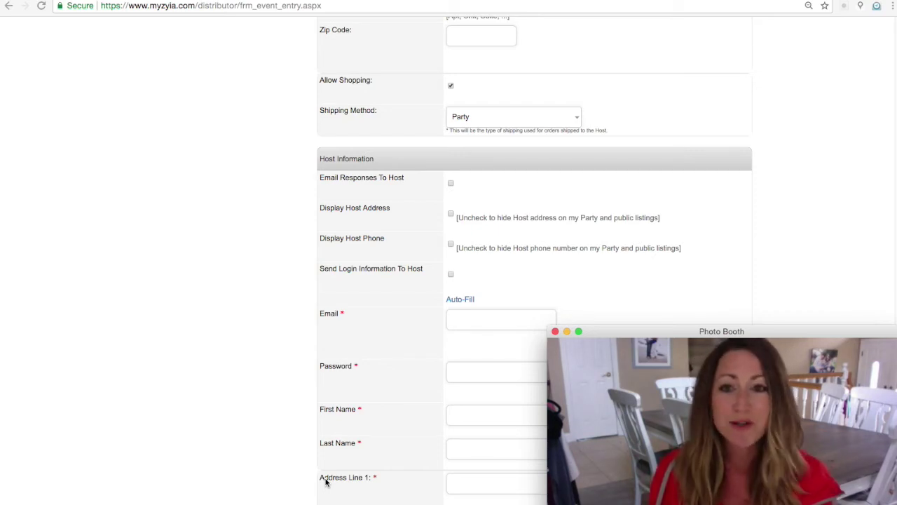
Step: Autofill the host's e-mail, name, street address and zip code from saved browser details
left_click(525, 277)
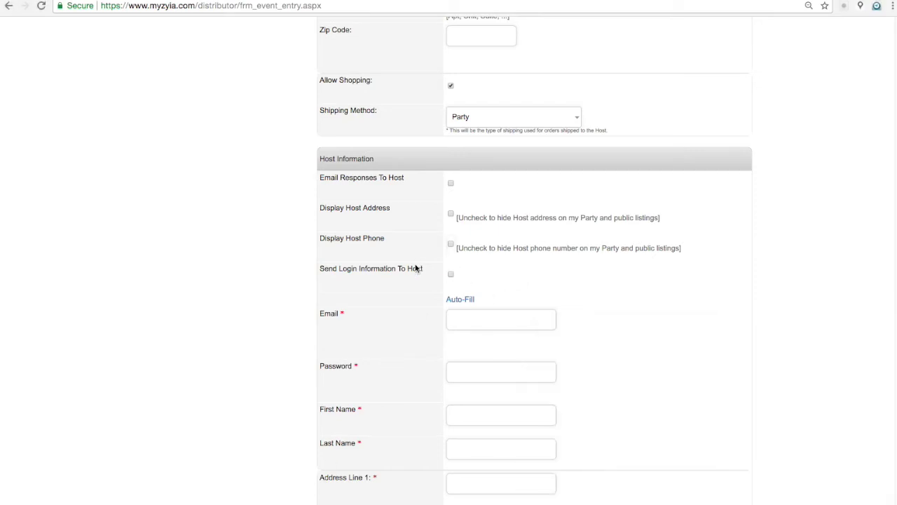
type("zyia")
left_click(456, 339)
scroll(479, 344, "down", 2)
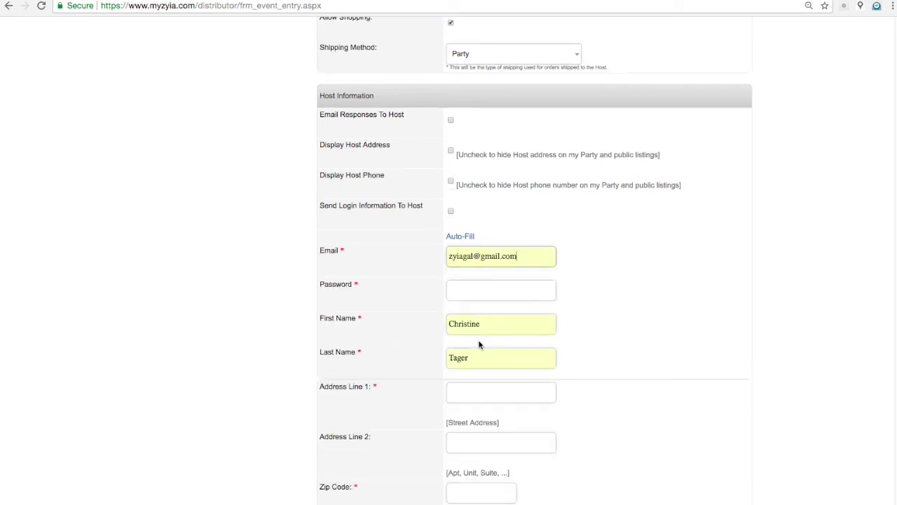
scroll(479, 344, "up", 10)
scroll(477, 363, "down", 7)
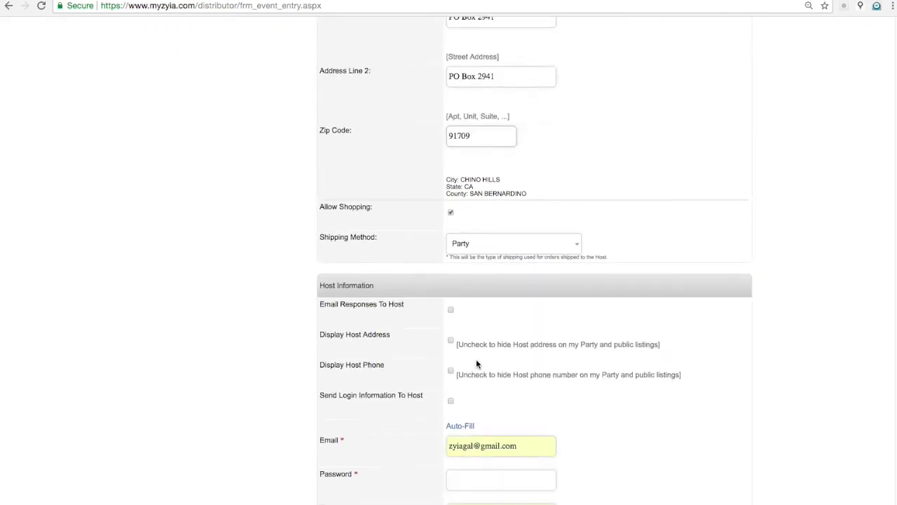
scroll(426, 161, "up", 3)
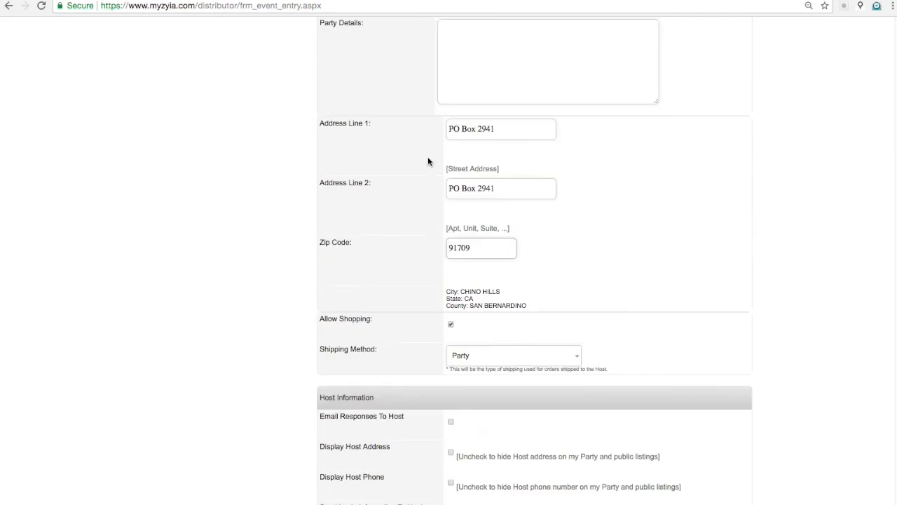
scroll(414, 260, "up", 1)
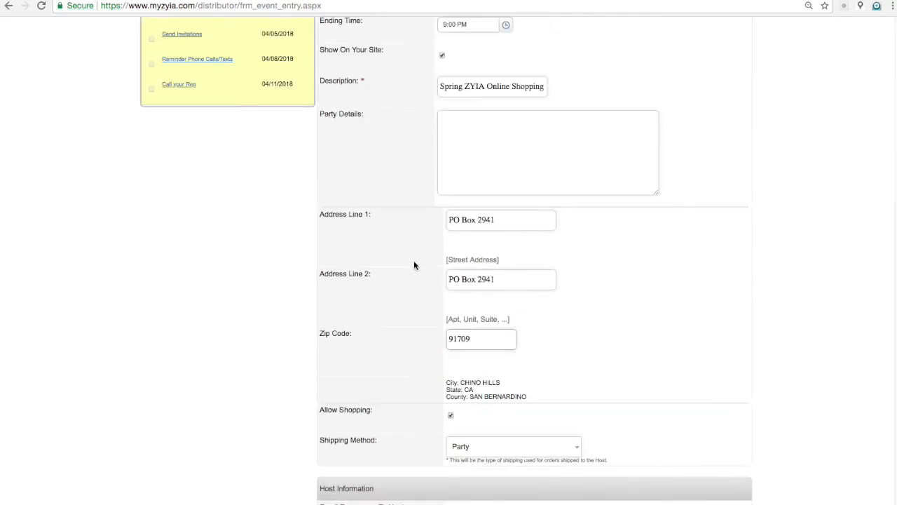
scroll(414, 260, "up", 1)
scroll(414, 265, "up", 2)
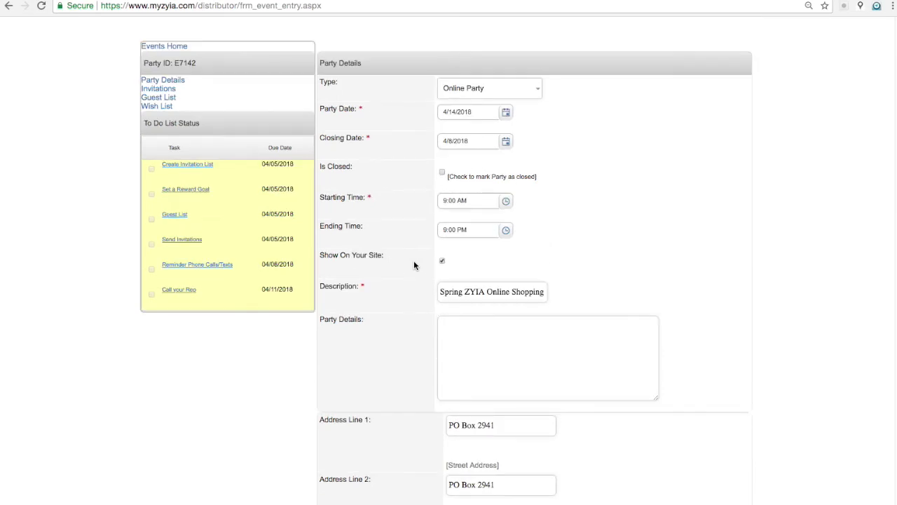
scroll(413, 274, "down", 1)
scroll(419, 350, "down", 1)
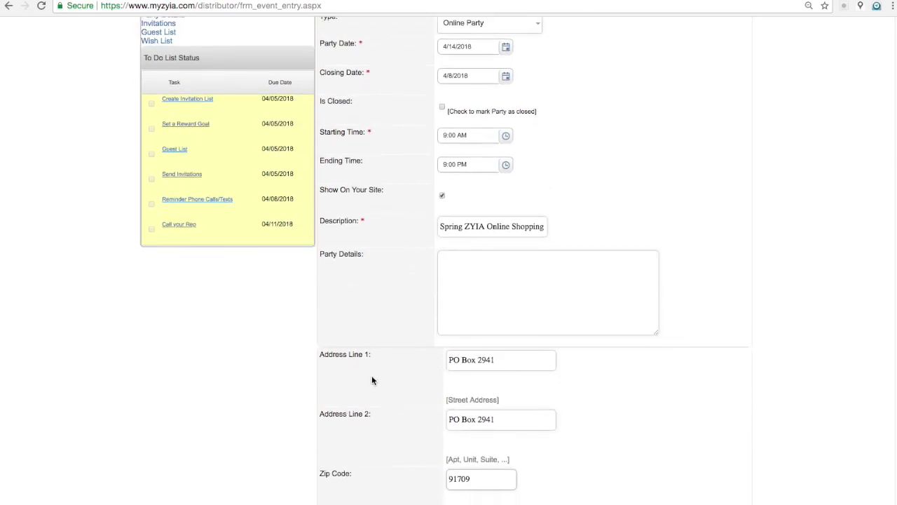
scroll(371, 380, "down", 1)
scroll(372, 380, "down", 3)
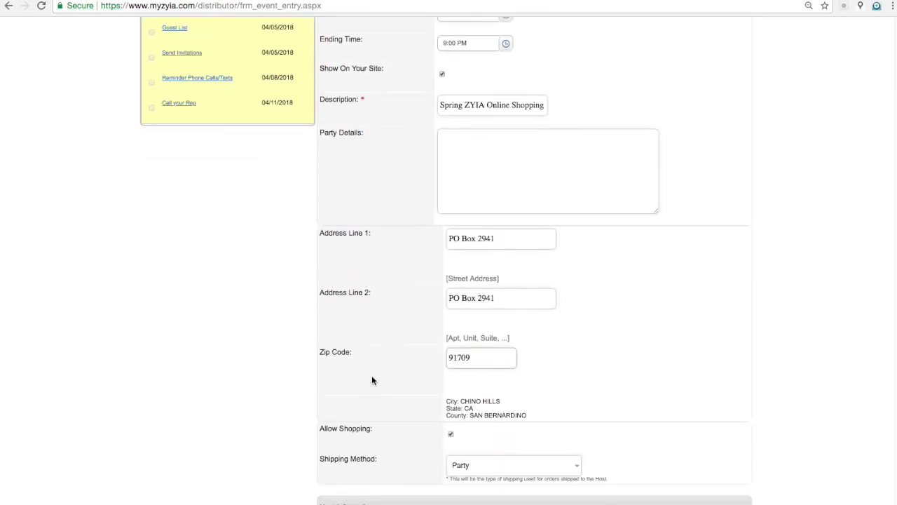
scroll(371, 380, "down", 2)
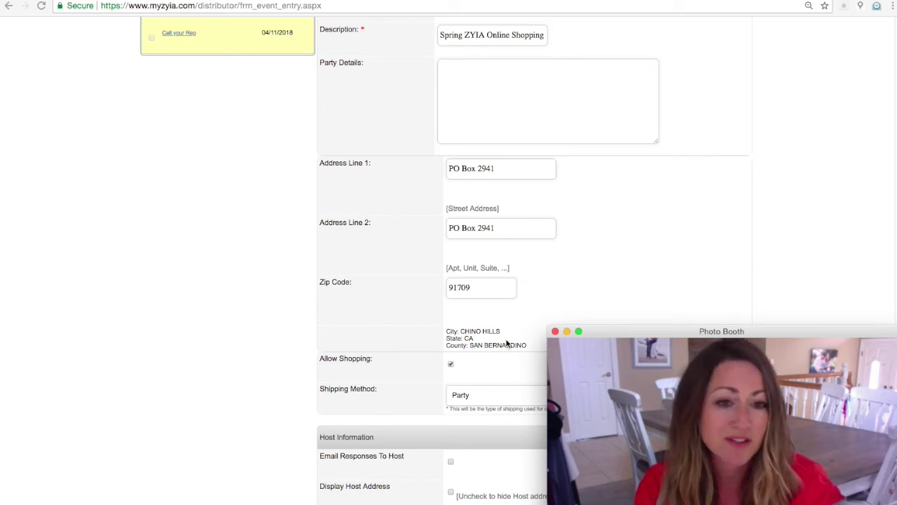
Step: Delete the duplicate text from the party's Address Line 2
left_click(512, 235)
left_click_drag(513, 226, 354, 217)
key("BackSpace")
Step: Enter a password for the host's account under Host Information
scroll(304, 403, "down", 4)
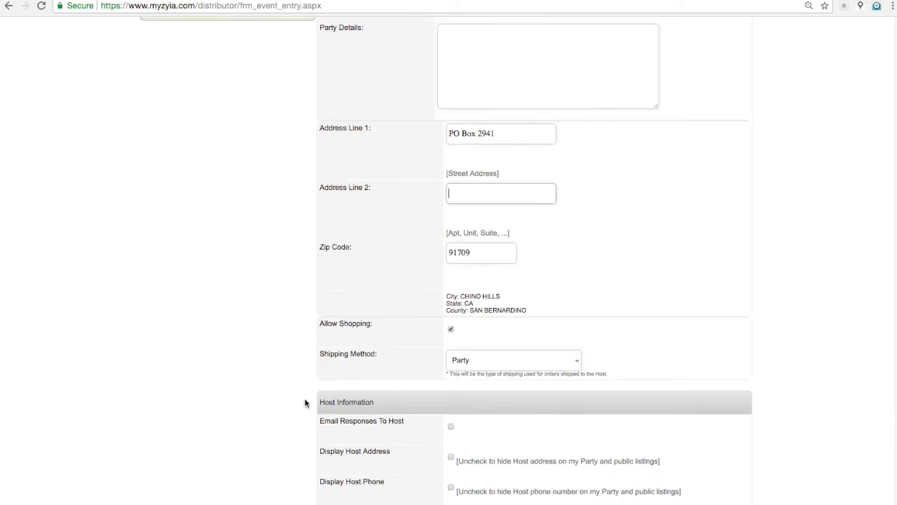
scroll(404, 397, "down", 3)
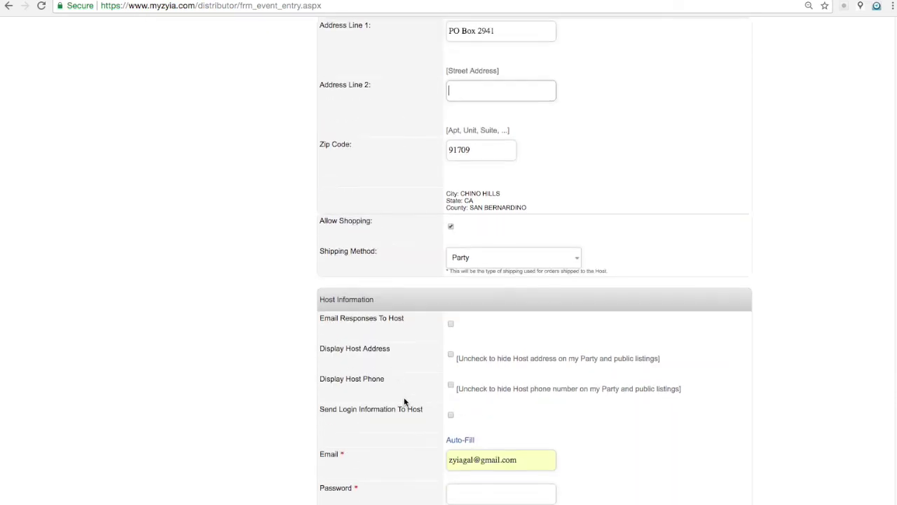
left_click(485, 400)
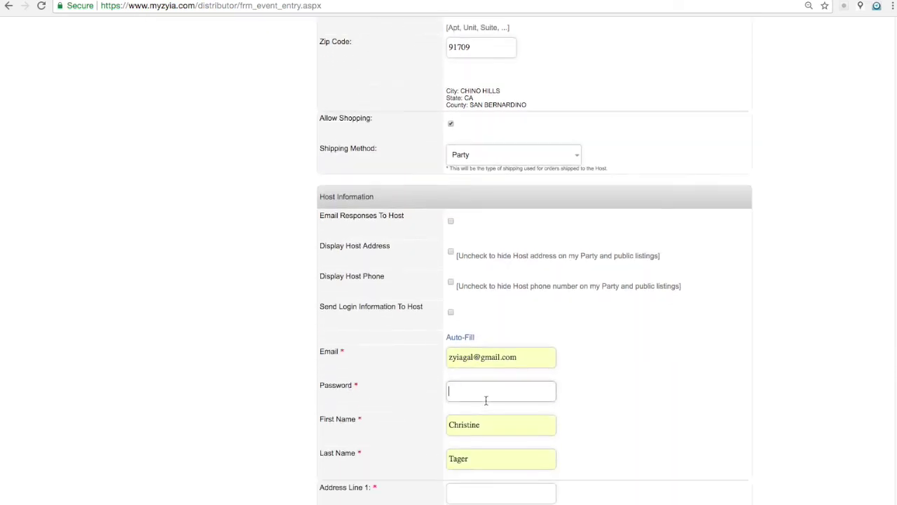
type("zyia")
left_click(652, 399)
scroll(425, 420, "down", 1)
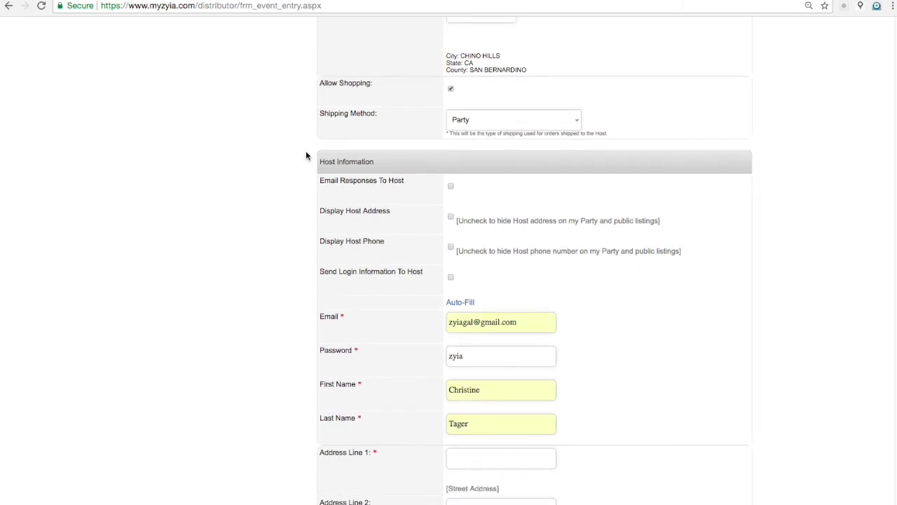
scroll(487, 404, "down", 1)
scroll(487, 403, "down", 1)
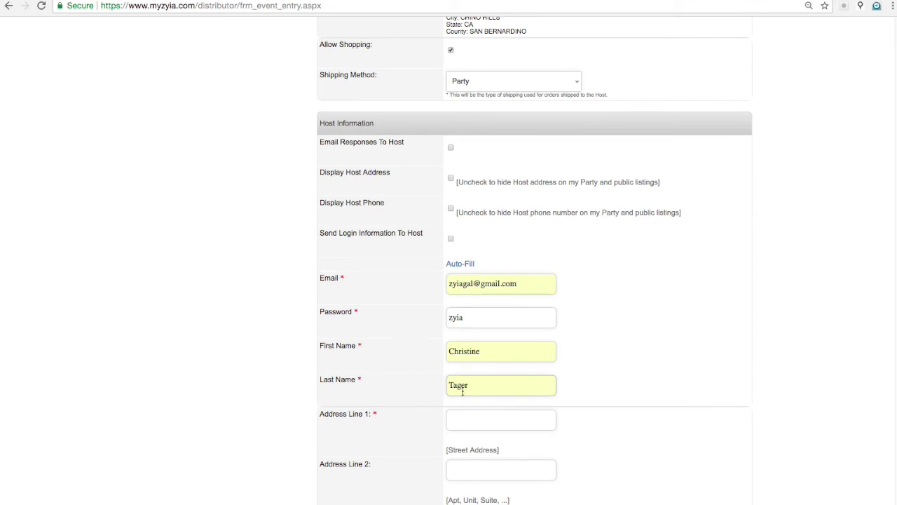
Step: Autofill the host's Address Line 1 from the saved entry and save with Update And Continue
type("PO")
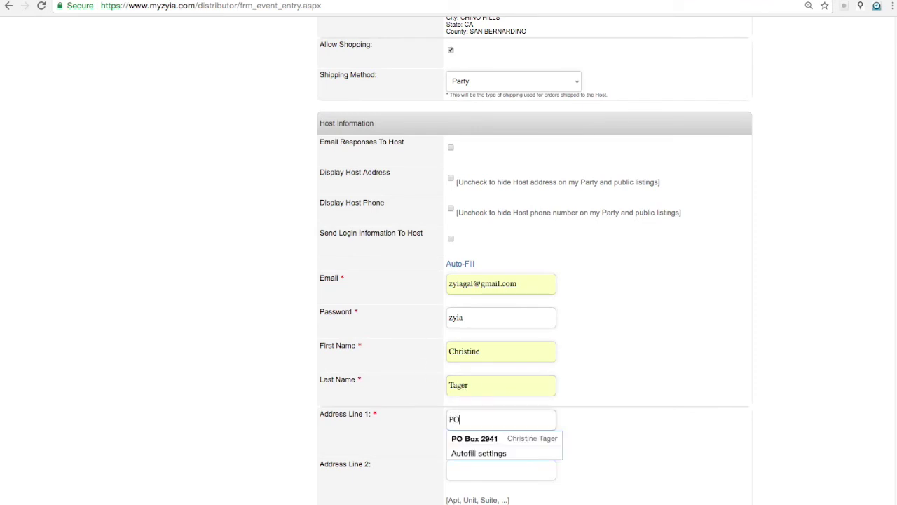
left_click(463, 438)
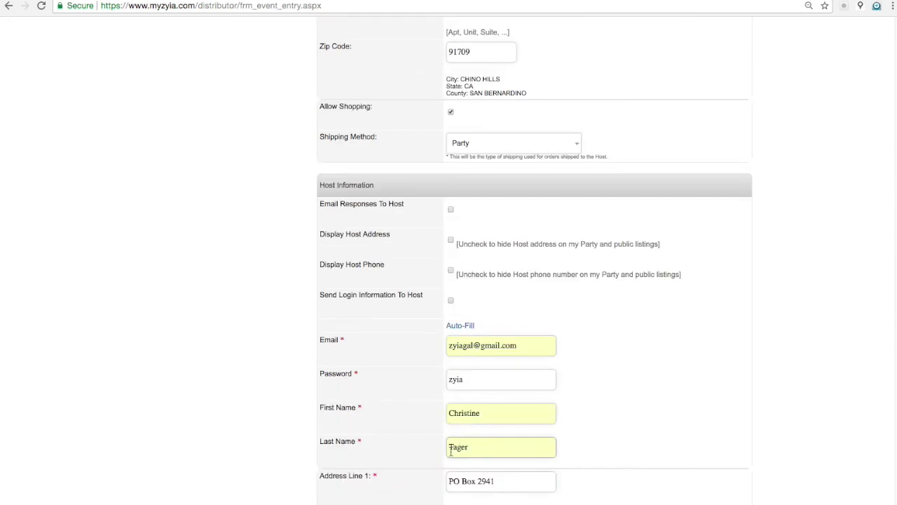
scroll(412, 459, "down", 1)
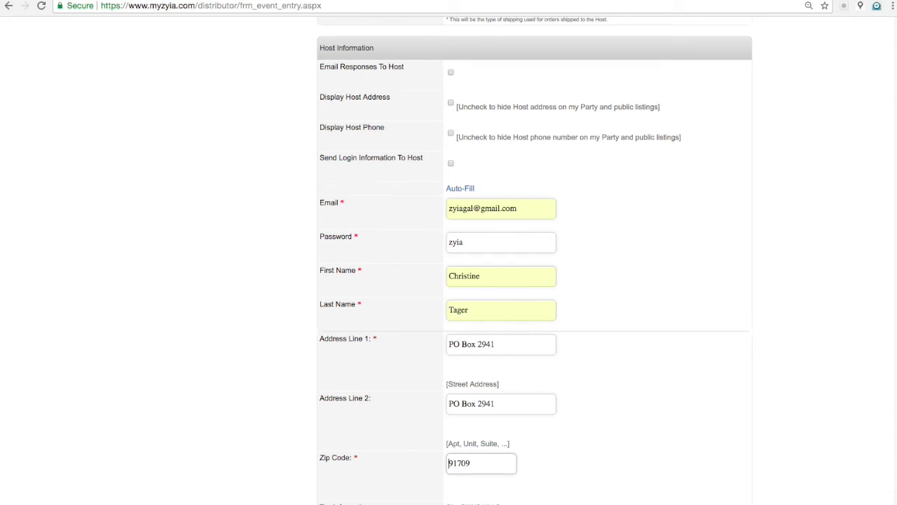
scroll(701, 465, "down", 2)
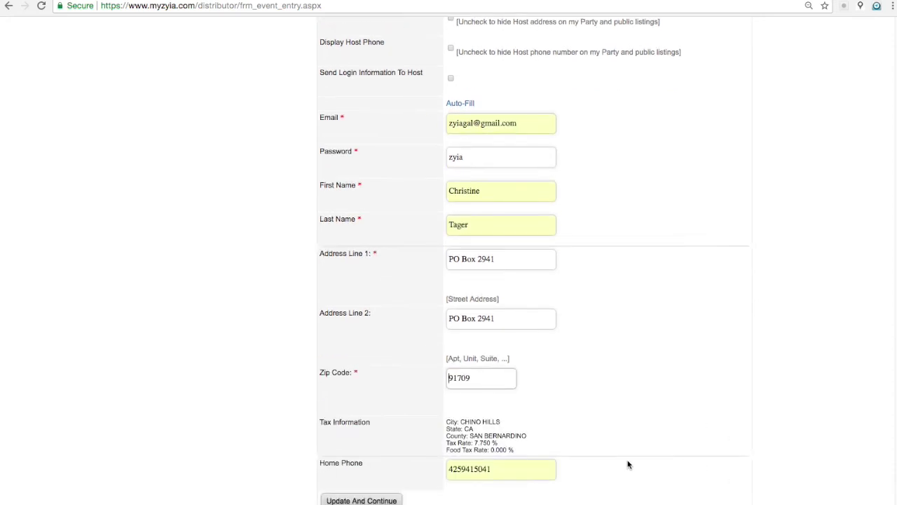
left_click(377, 501)
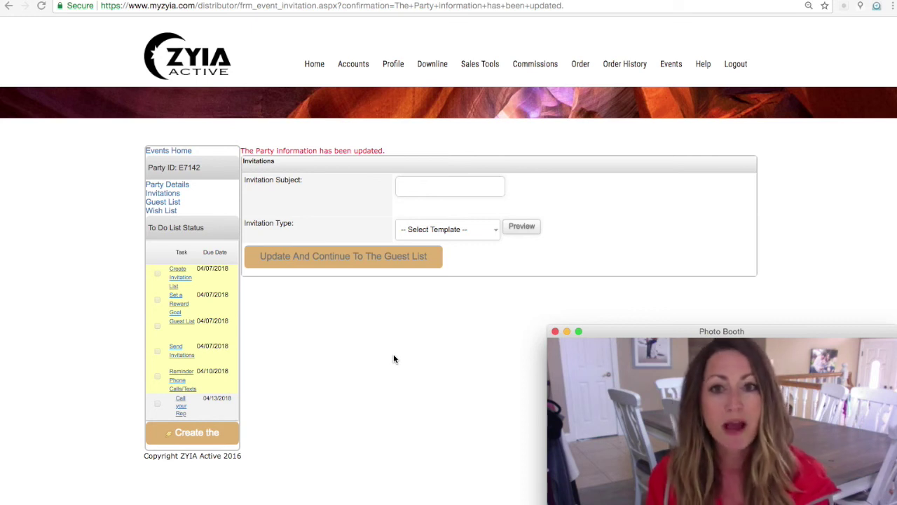
Step: Go to the Events list to confirm party E7142 is listed for 04/14/2018
left_click(671, 66)
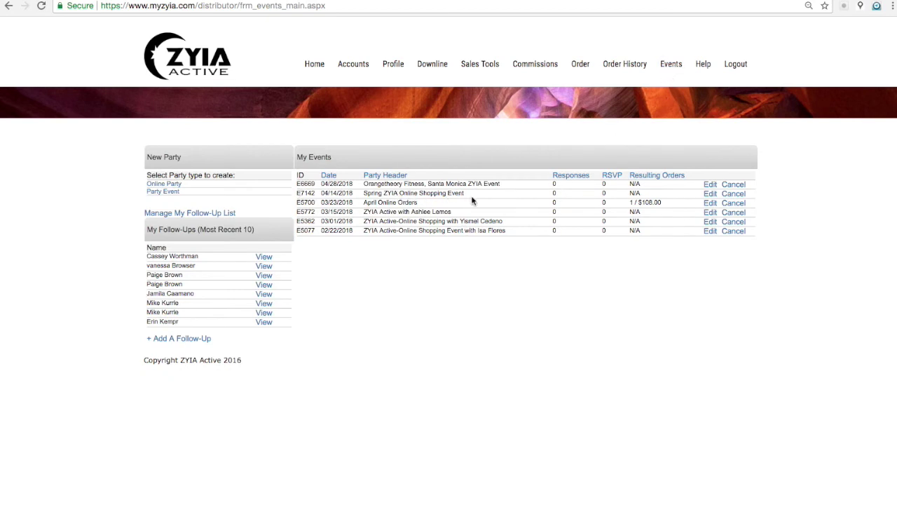
Step: Open party E7142 for editing and view its Party Details page
left_click(711, 194)
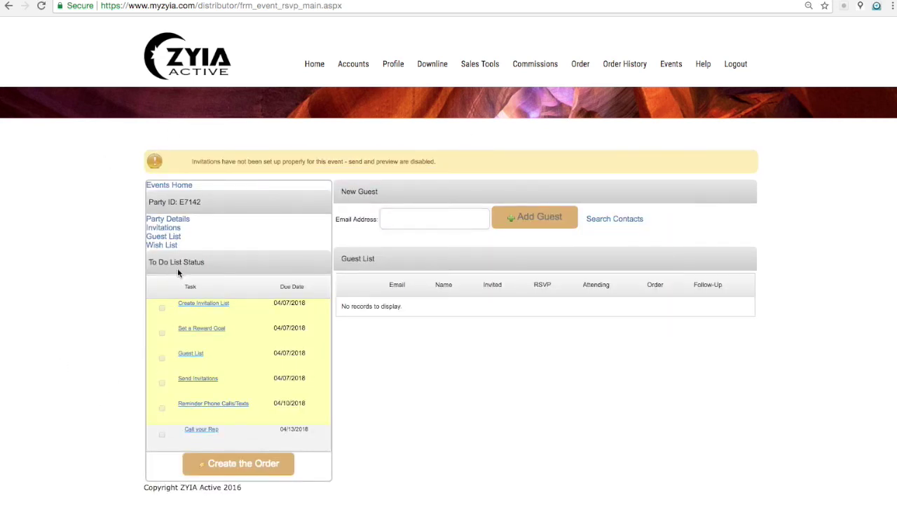
left_click(168, 220)
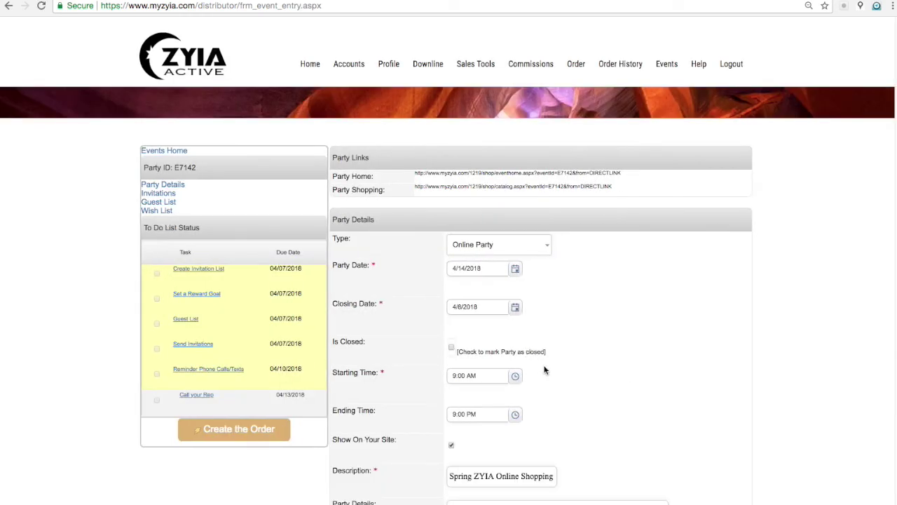
Step: Highlight the Party Shopping URL under Party Links for copying
left_click_drag(414, 186, 611, 198)
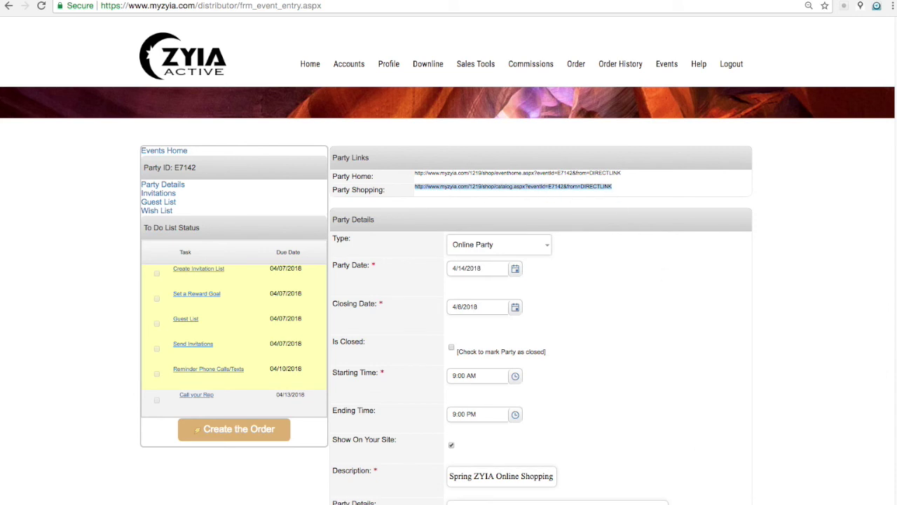
key("super+Tab")
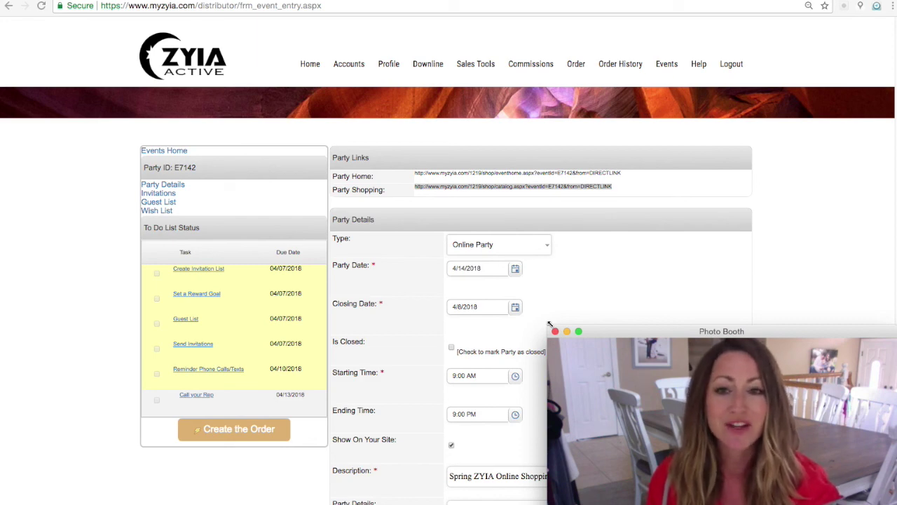
scroll(498, 342, "down", 5)
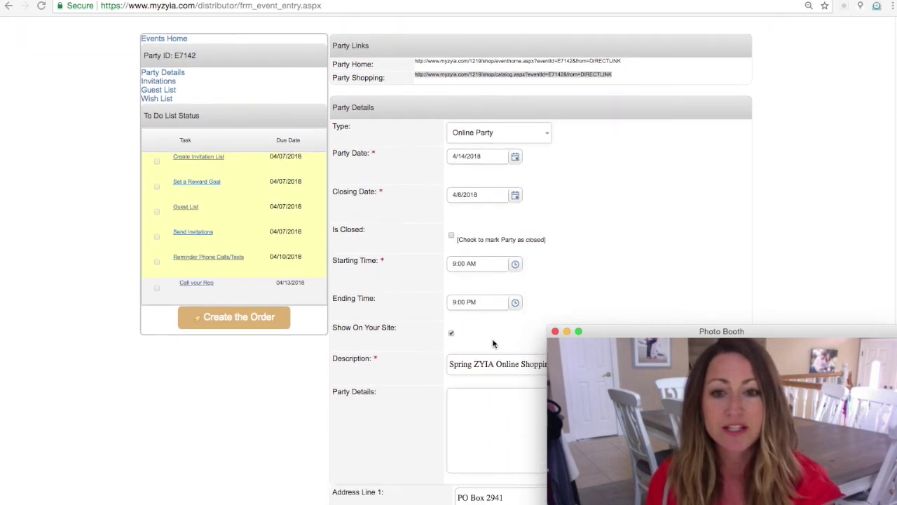
scroll(493, 344, "down", 7)
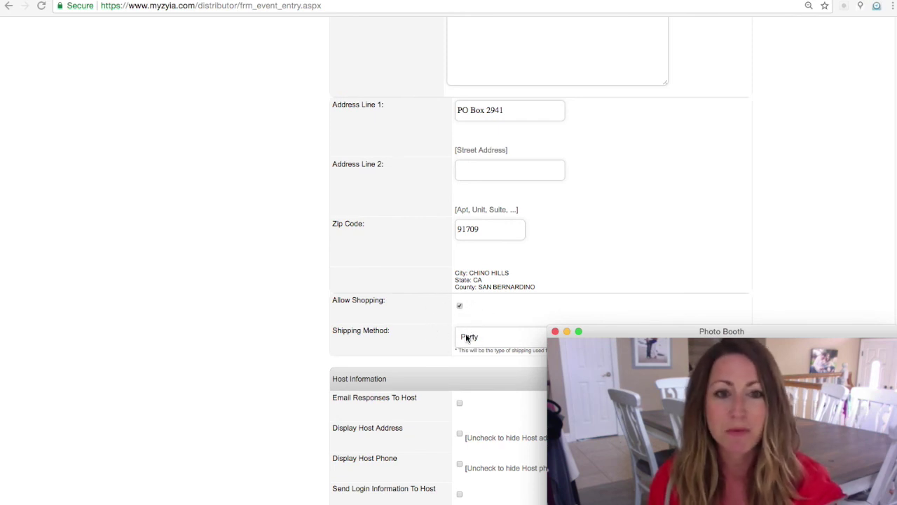
scroll(466, 333, "up", 12)
left_click_drag(614, 186, 413, 187)
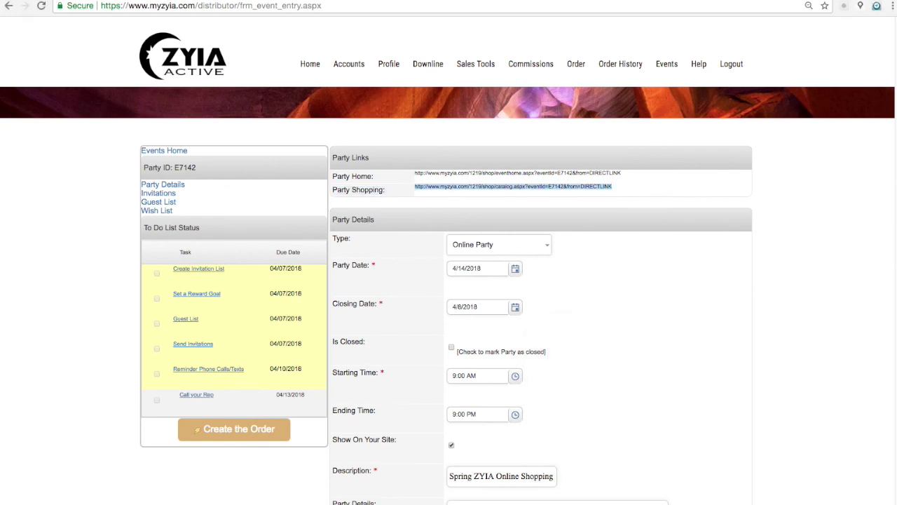
left_click(589, 503)
left_click_drag(548, 330, 1, 2)
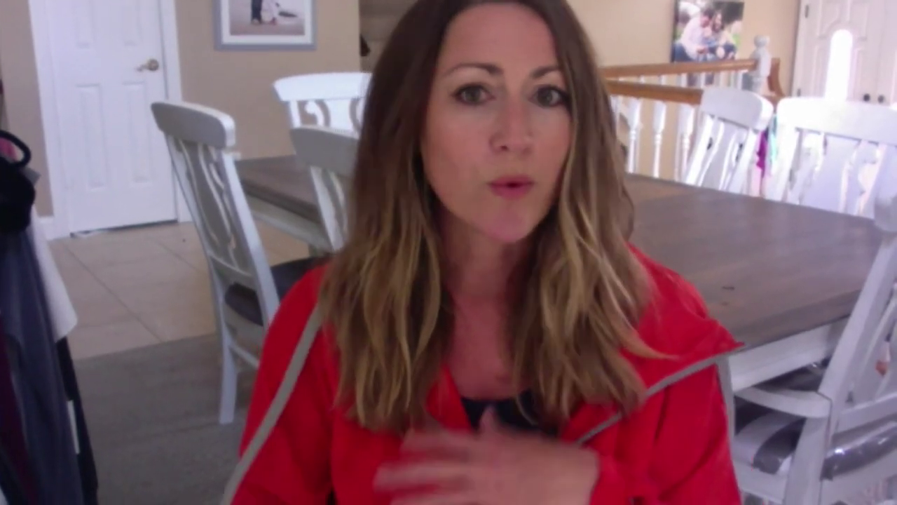